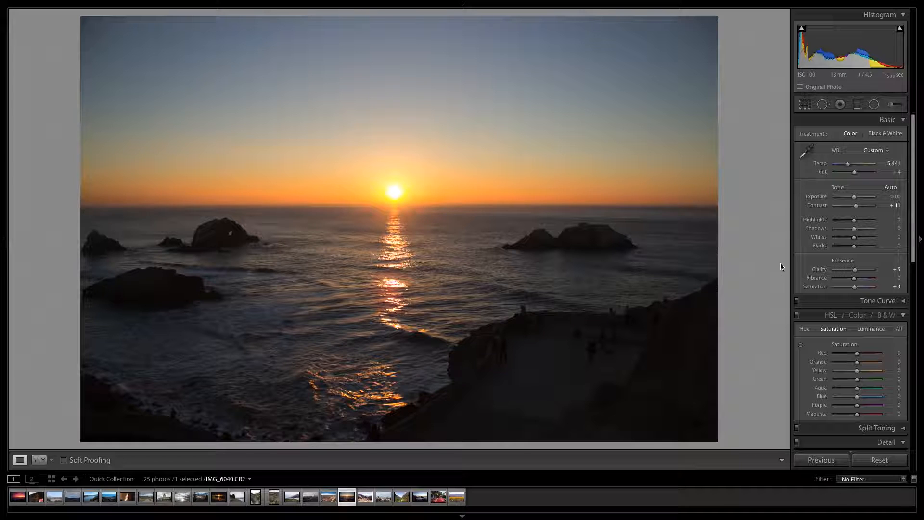
Try brightening the entire sunset photo by raising its exposure to +1.85, and reset the exposure to its default
left_click(854, 197)
left_click_drag(854, 198, 861, 197)
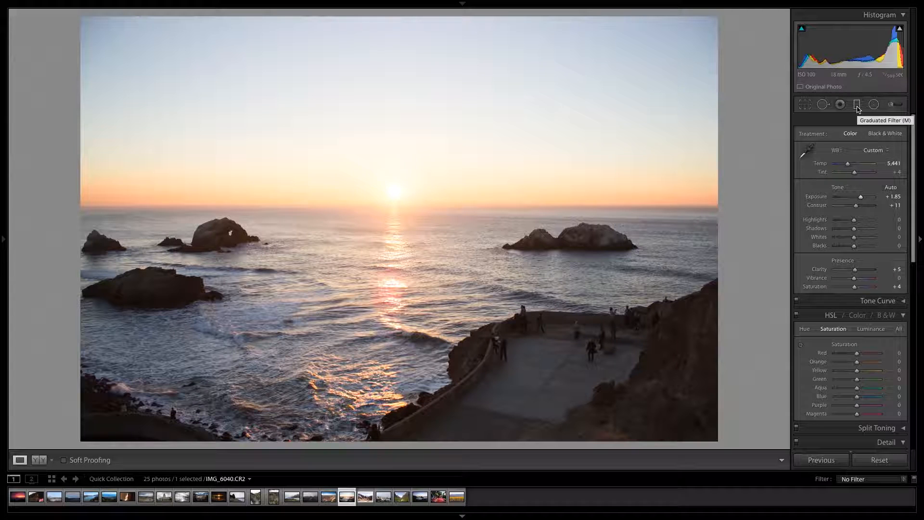
double_click(861, 196)
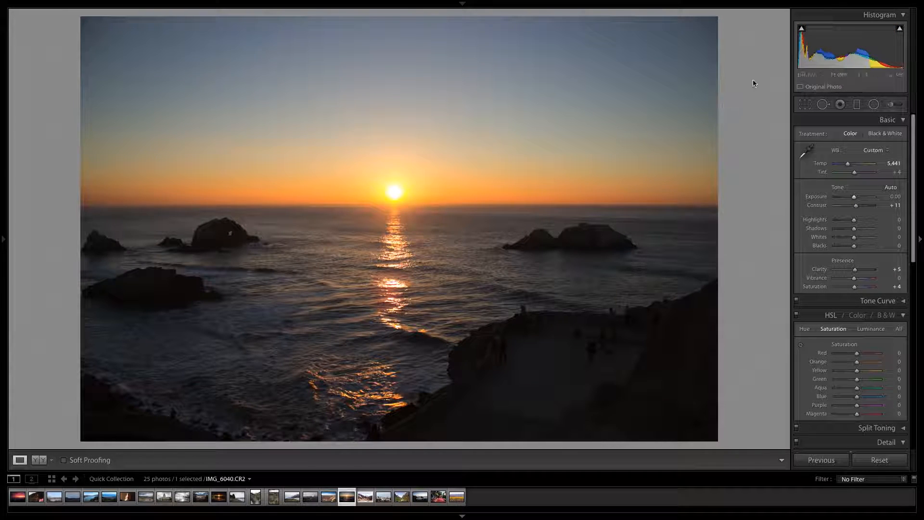
Add a graduated filter covering the sea and foreground, with its centre line aligned to the horizon
left_click(857, 105)
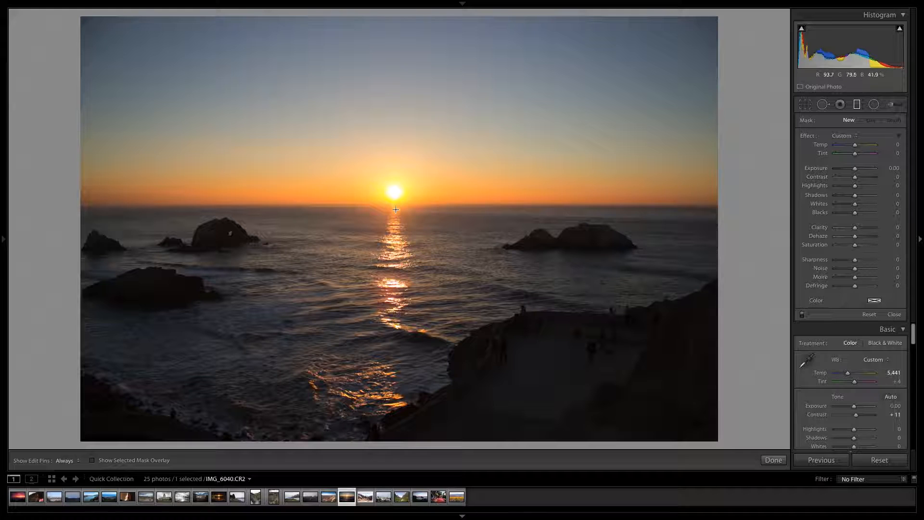
left_click_drag(394, 205, 394, 144)
left_click_drag(395, 187, 392, 204)
left_click_drag(291, 199, 292, 205)
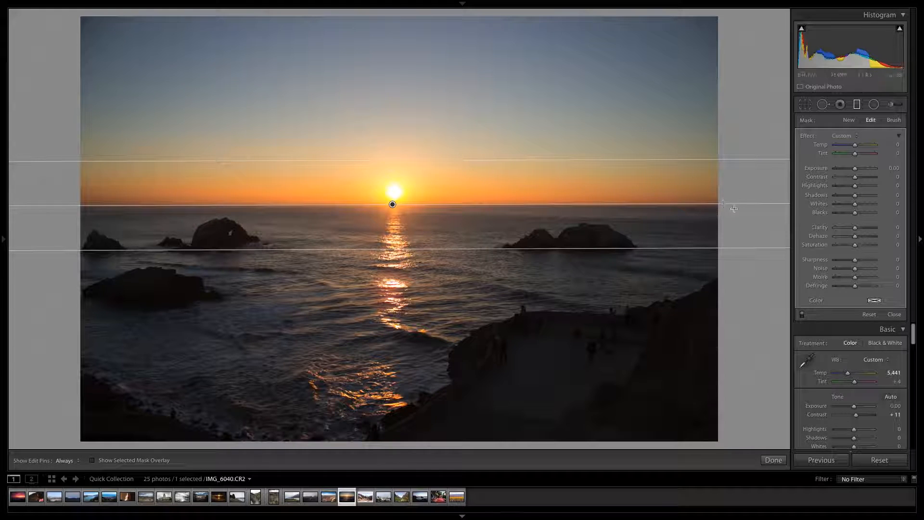
Set the graduated filter's exposure to 1.84, check its coverage with the mask overlay, and finish the filter
left_click_drag(856, 170, 864, 170)
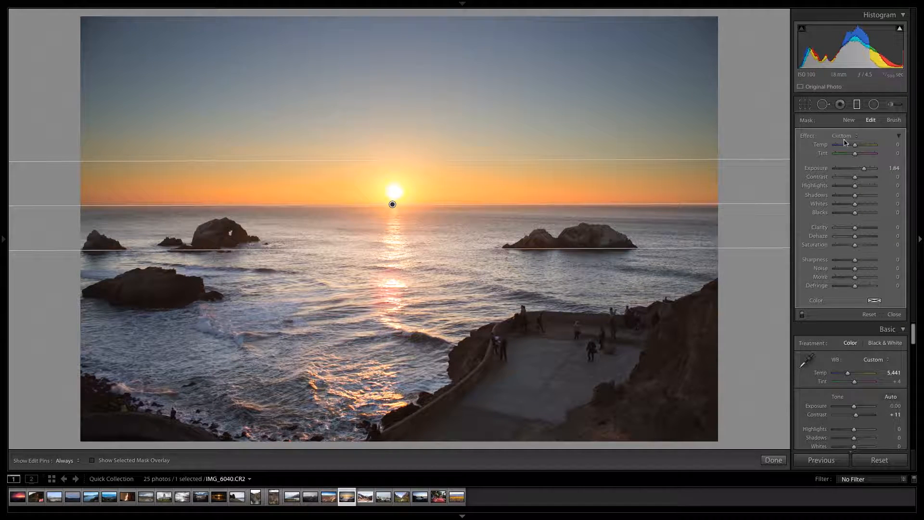
left_click(93, 460)
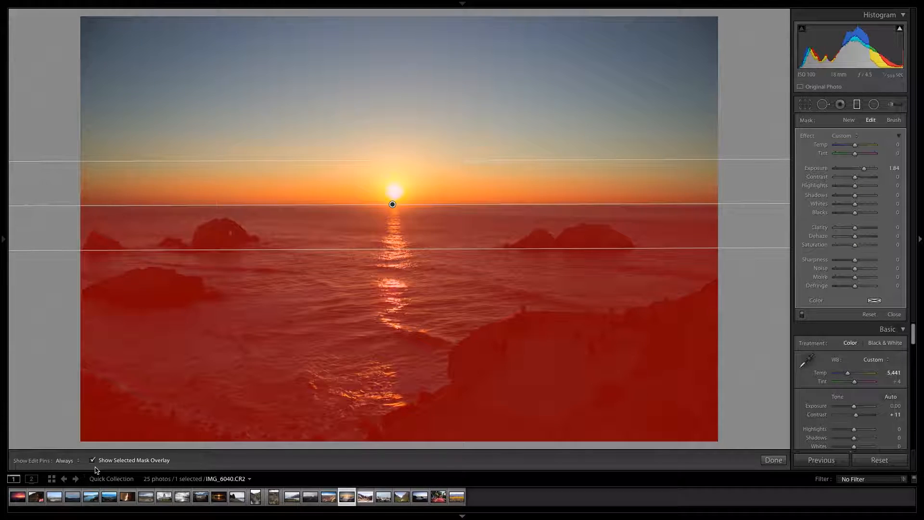
left_click(126, 461)
left_click(144, 461)
left_click(773, 460)
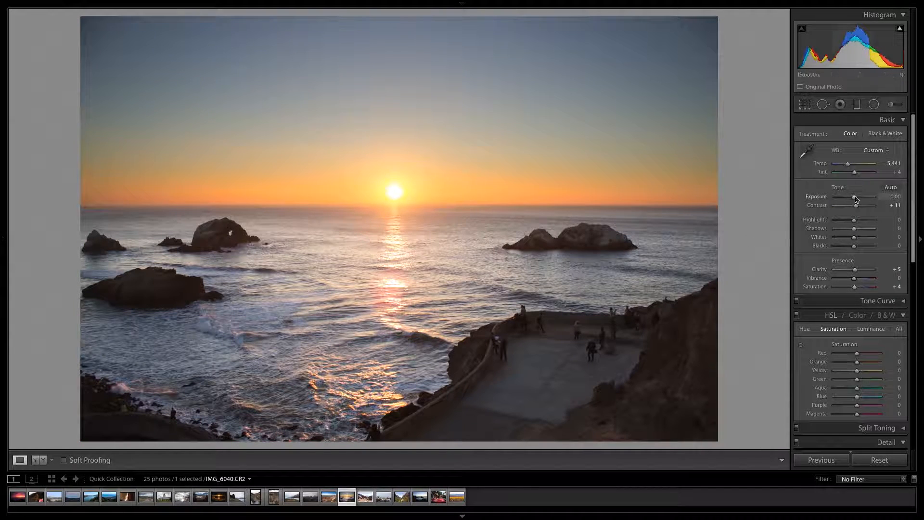
Lower the sunset photo's overall exposure to −0.45 and compare the result with the before view
left_click_drag(854, 202, 854, 202)
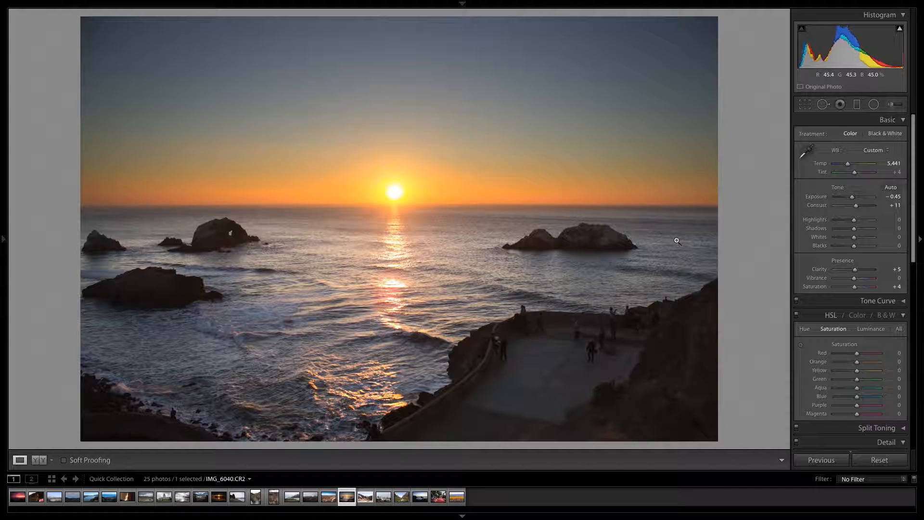
key("backslash")
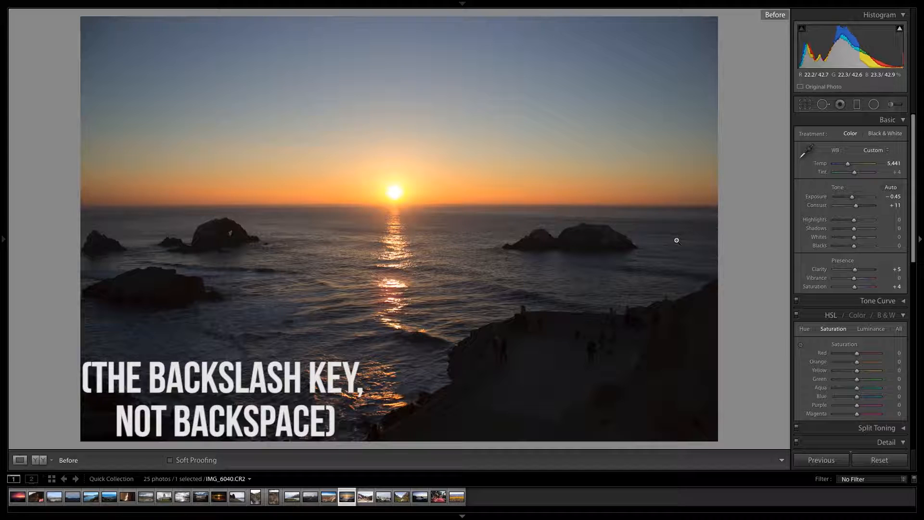
key("backslash")
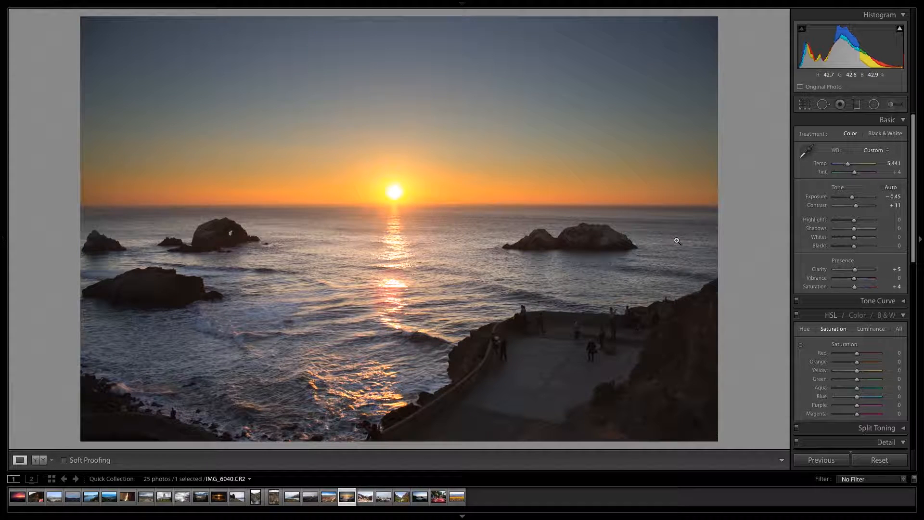
key("backslash")
key("backslash")
Go to the next photo, the desert rocks IMG_9336.CR2, and compare its before and after views
key("Right")
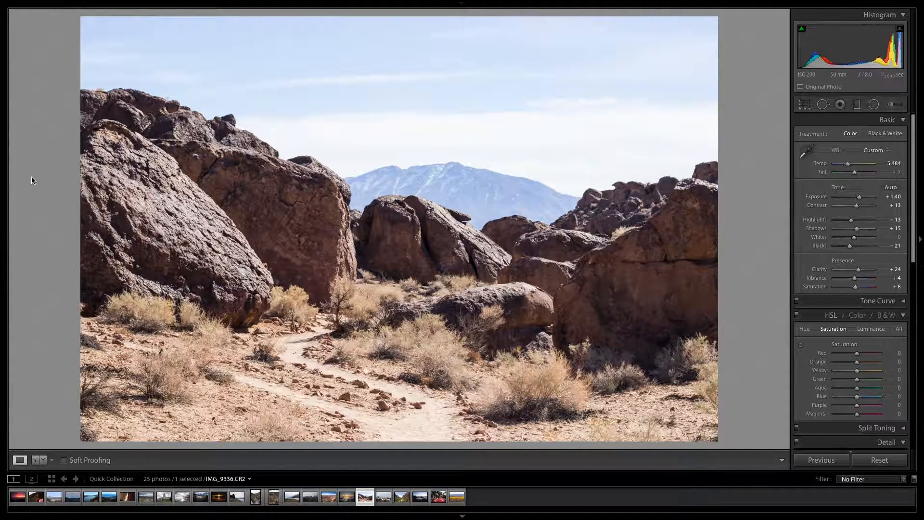
key("backslash")
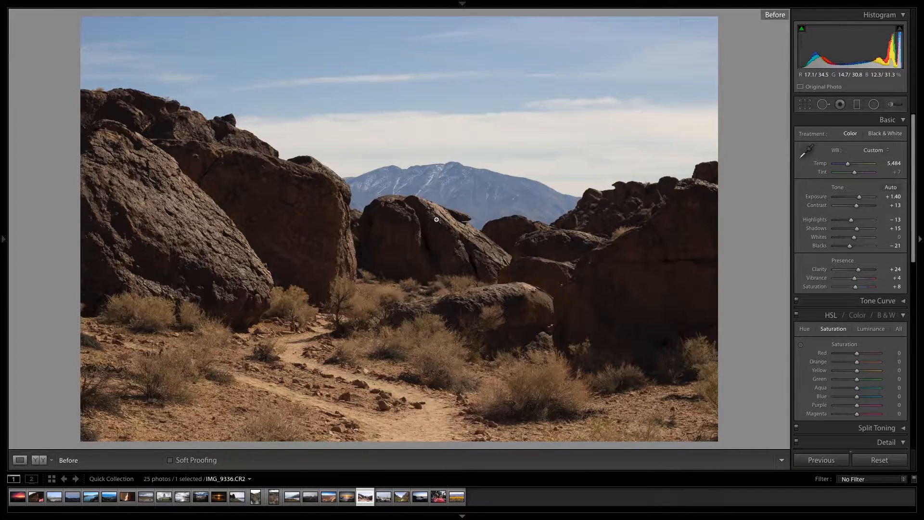
key("backslash")
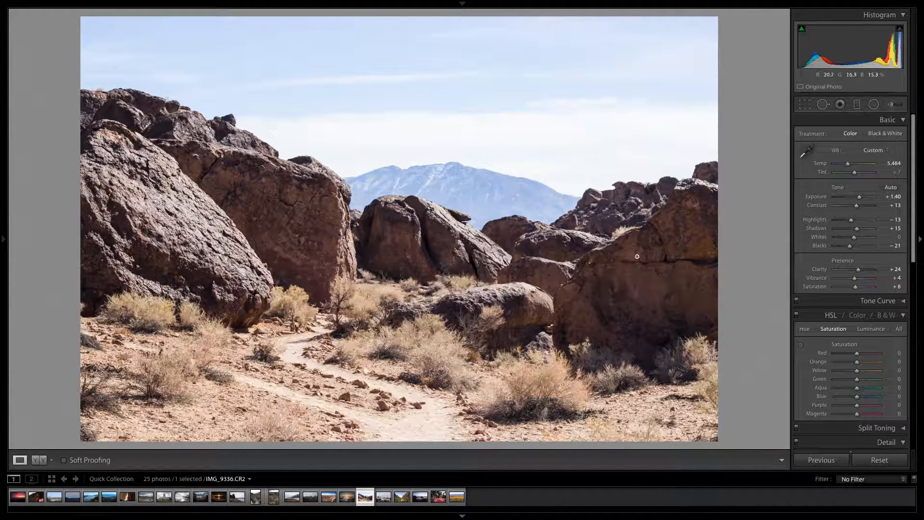
Add a graduated filter over the desert photo's sky and rocks, adjusting the transition width with the mask overlay shown temporarily
left_click(857, 105)
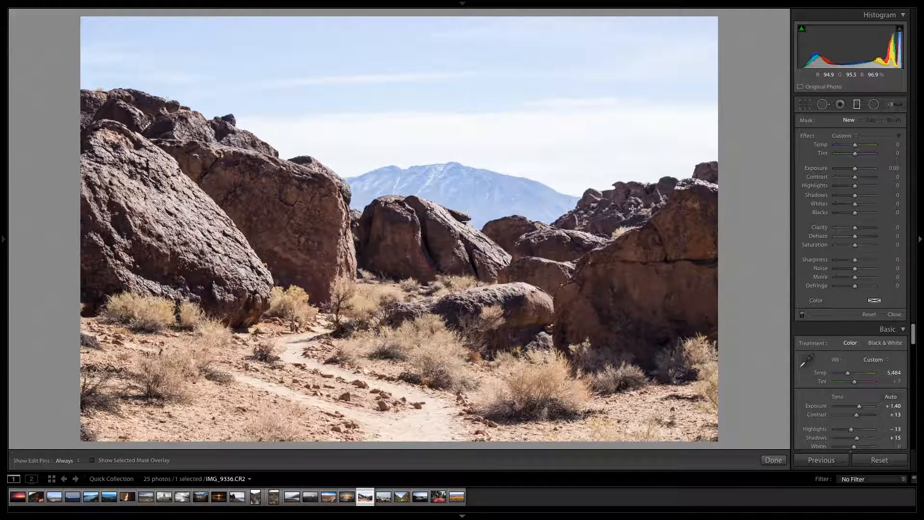
left_click_drag(420, 77, 421, 331)
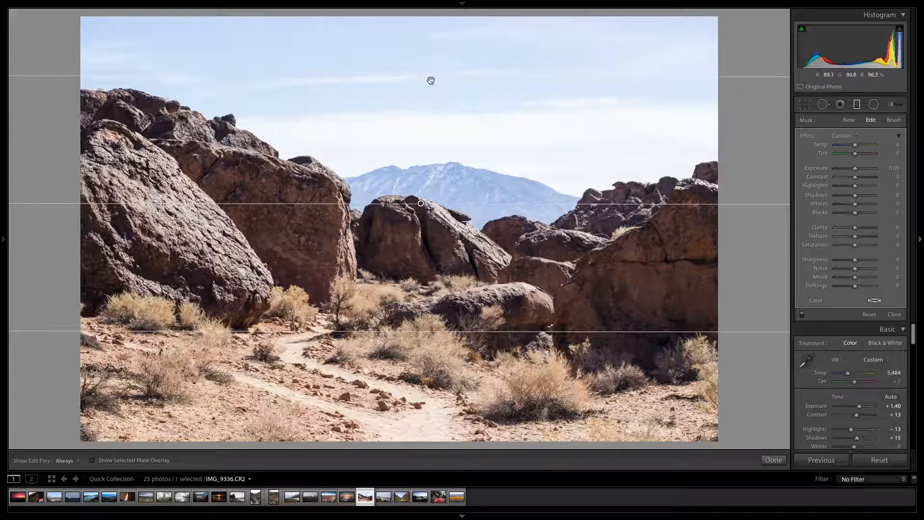
key("o")
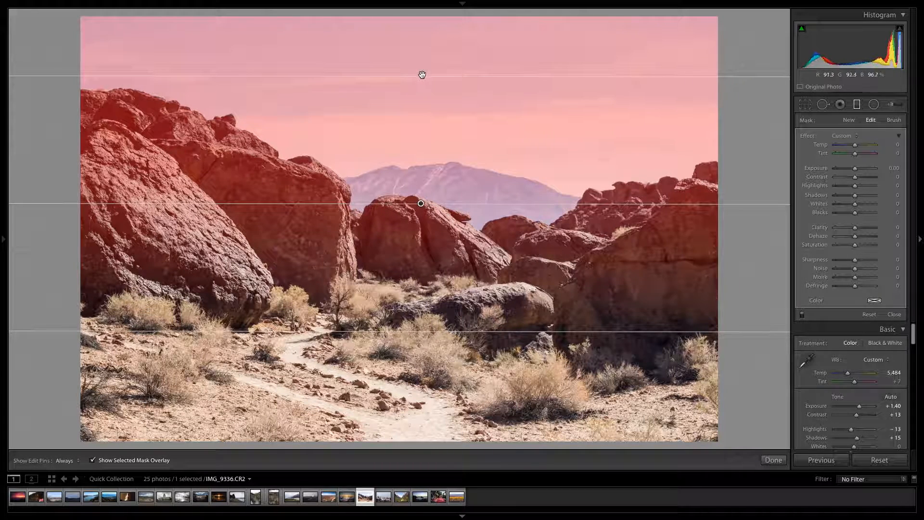
left_click_drag(423, 80, 404, 223)
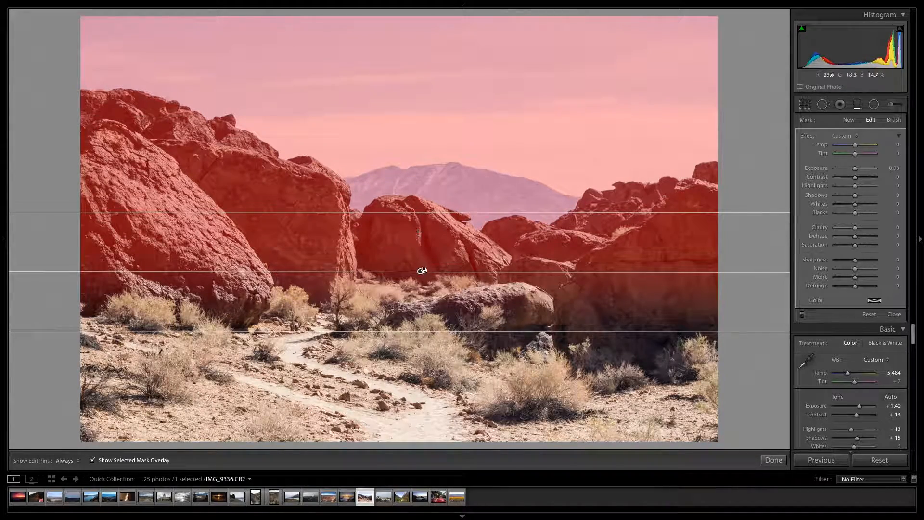
left_click_drag(418, 222, 430, 63)
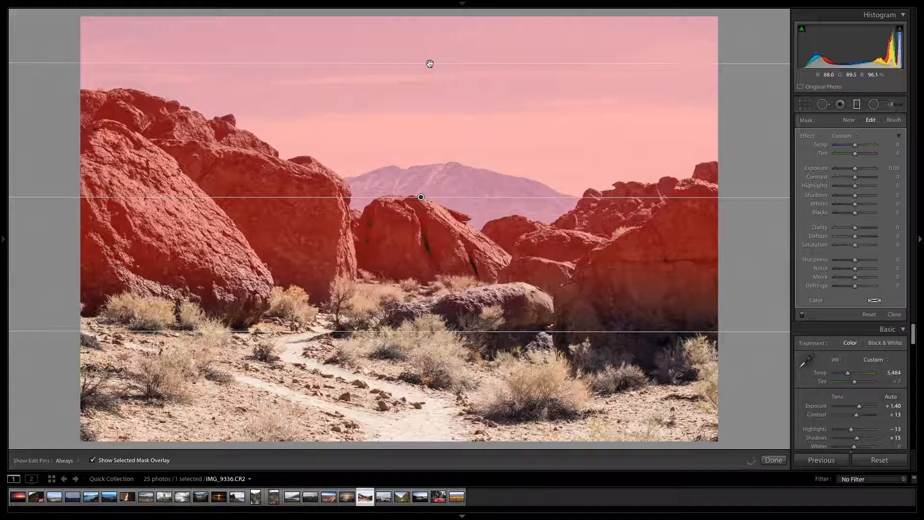
left_click(159, 461)
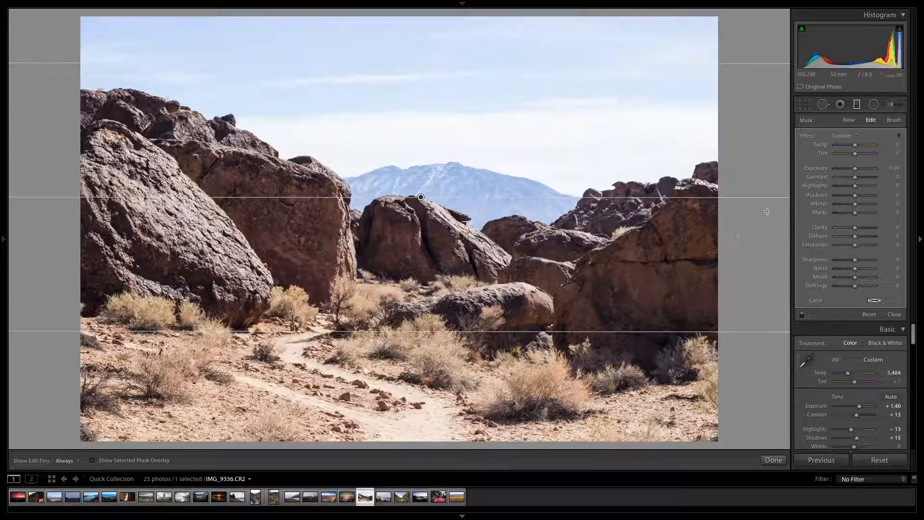
Set the desert filter's exposure to −1.74, shadows to 44 and dehaze to 19, finish it, and compare with the before view
left_click_drag(856, 171, 848, 172)
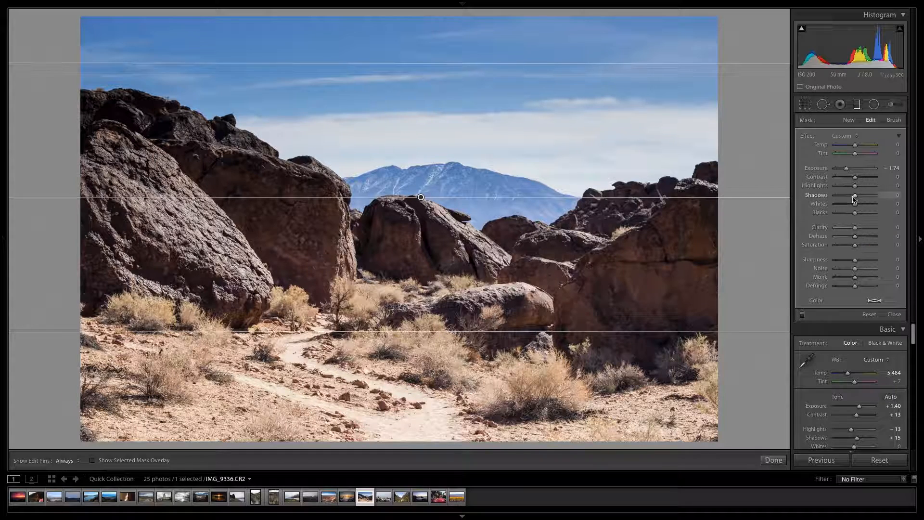
left_click_drag(855, 195, 864, 199)
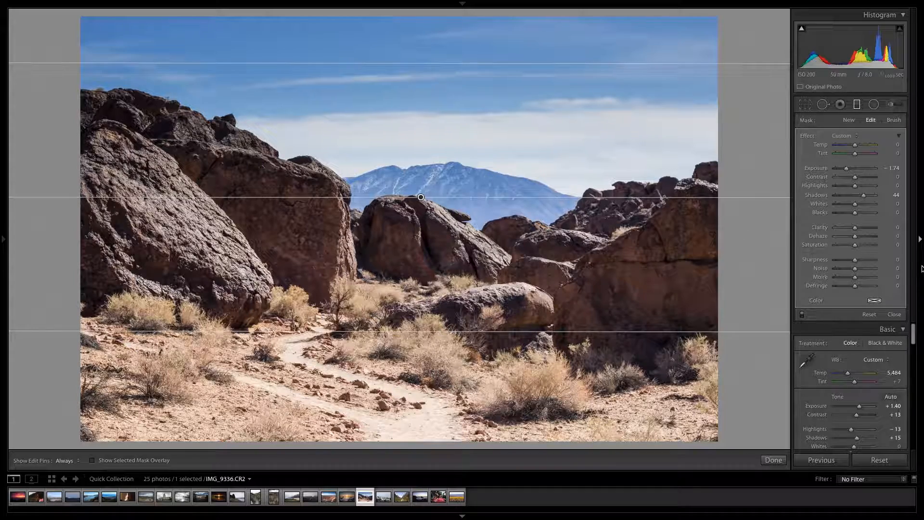
left_click_drag(855, 236, 860, 241)
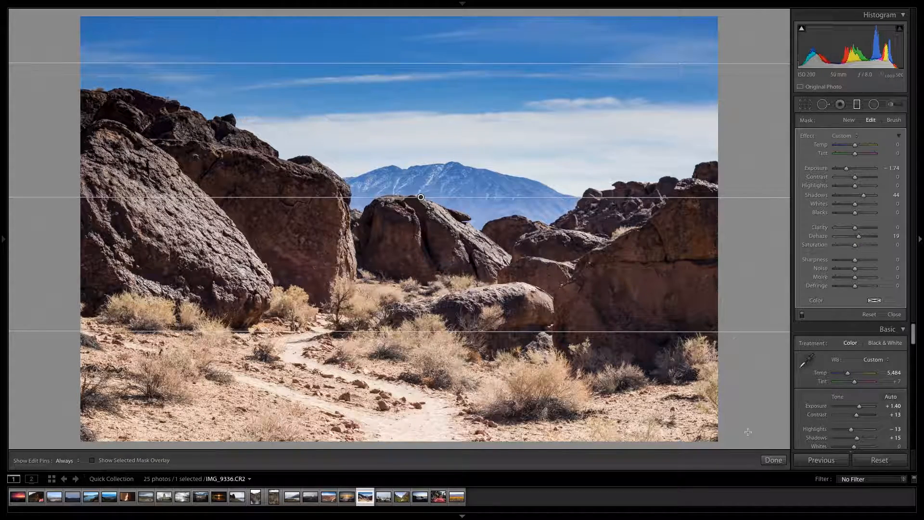
left_click(772, 460)
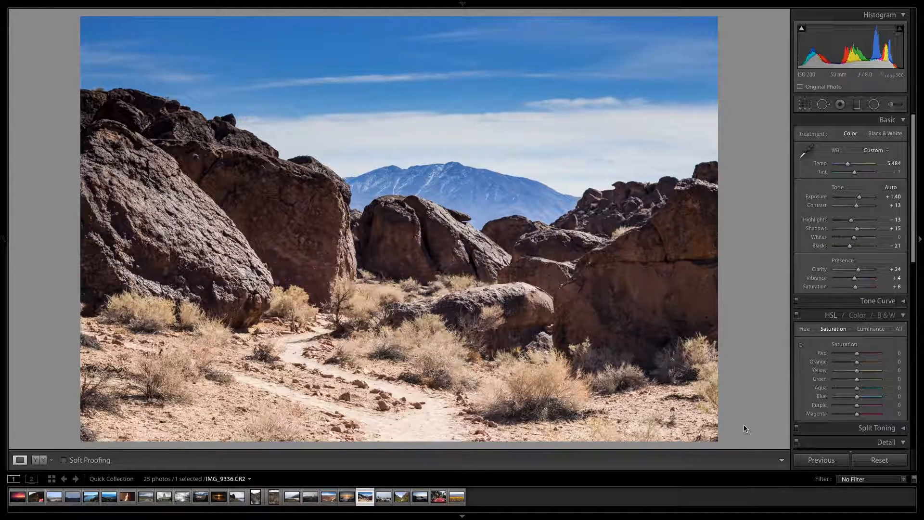
key("backslash")
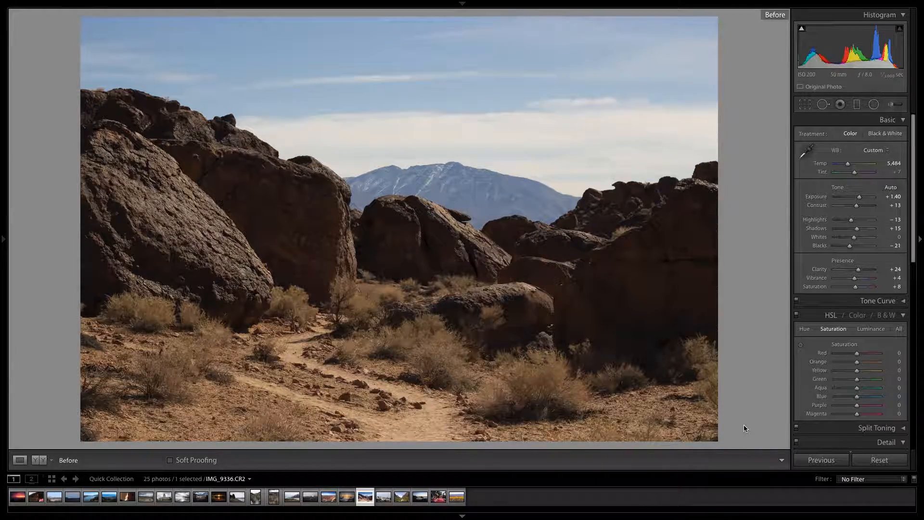
key("backslash")
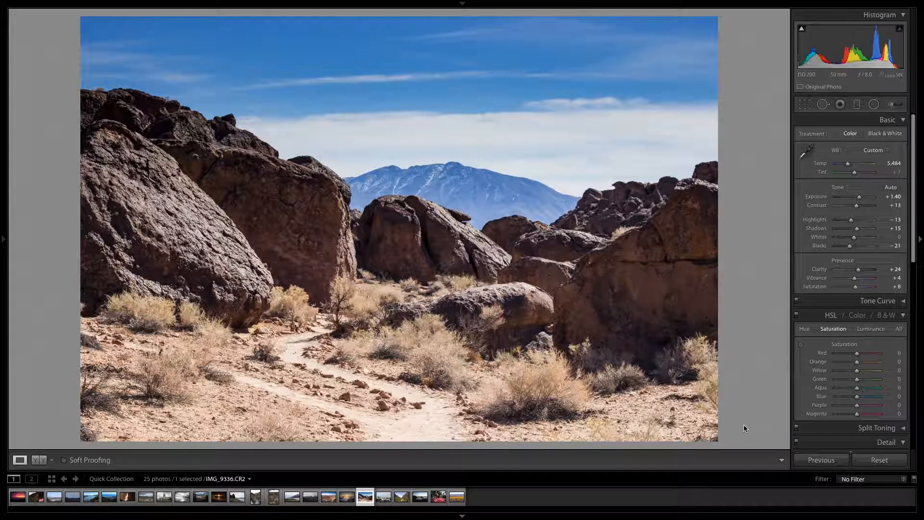
On the next photo, IMG_1973.JPG, apply a graduated filter over the city sky with dehaze 42, and compare before and after
key("Right")
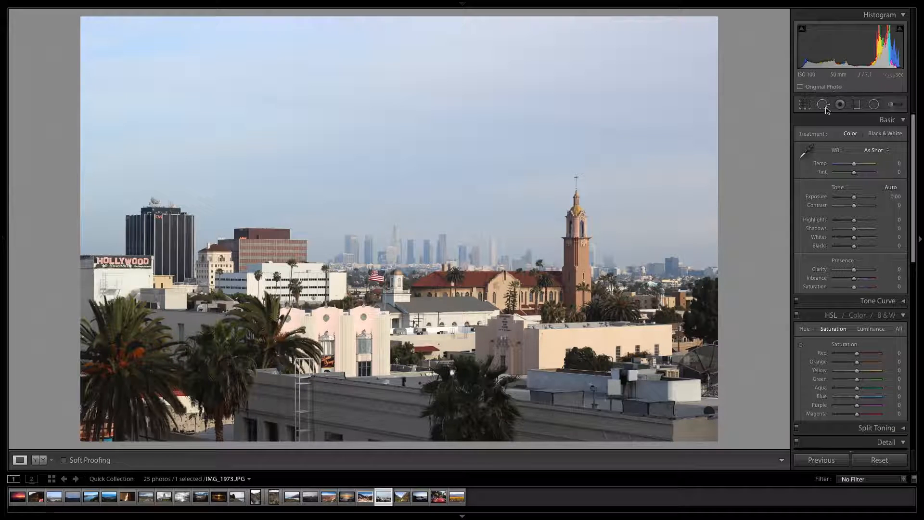
left_click(856, 104)
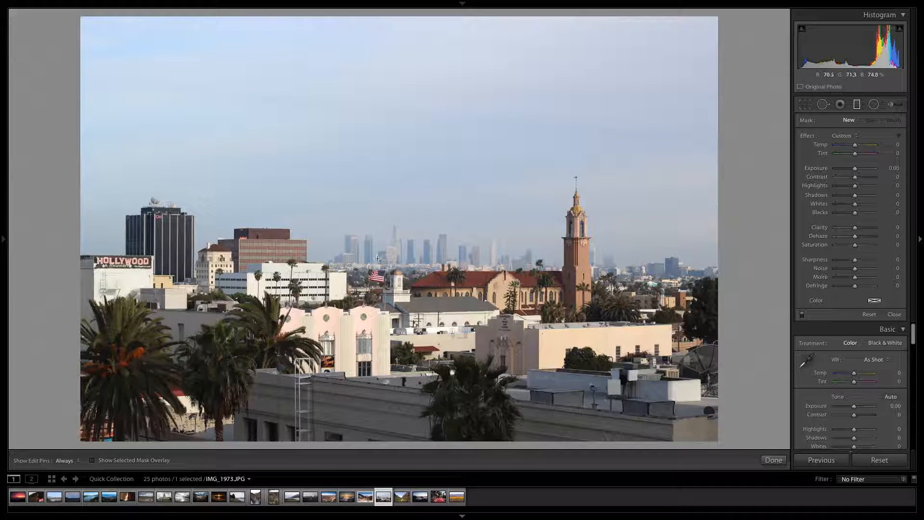
left_click_drag(415, 126, 417, 400)
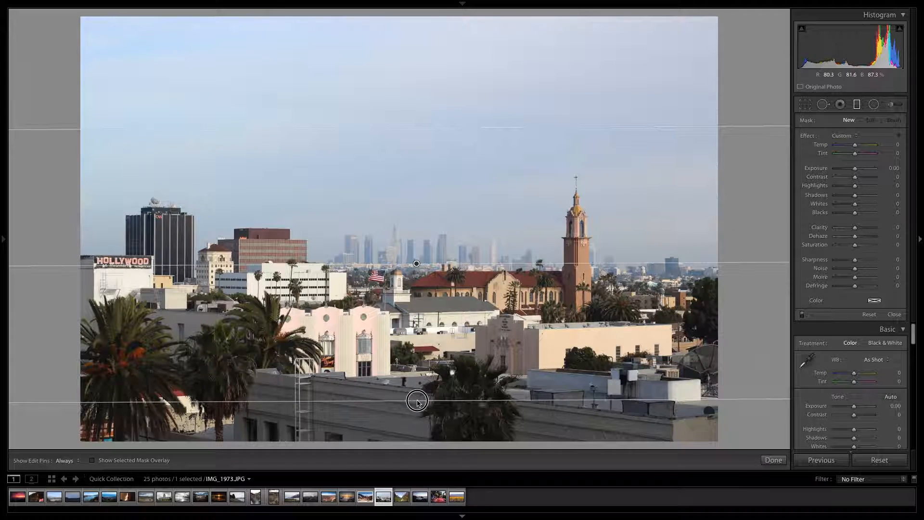
left_click_drag(853, 237, 863, 237)
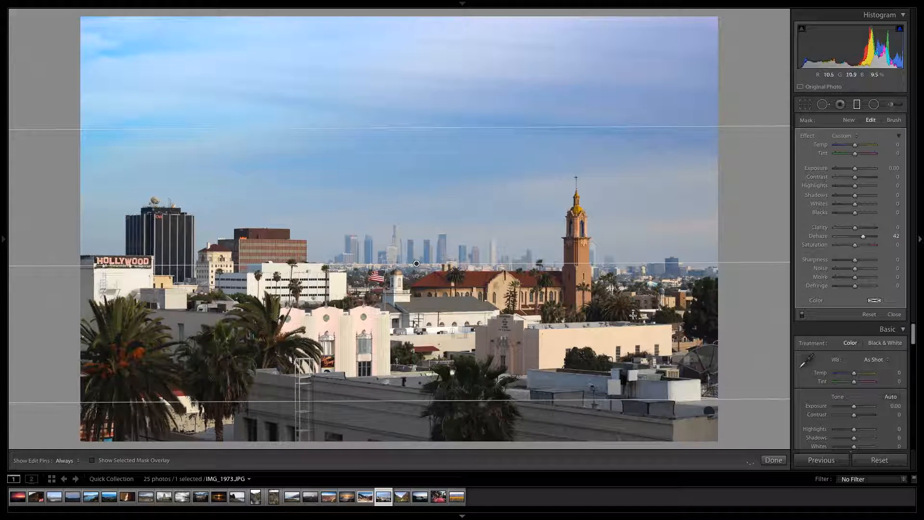
left_click(767, 460)
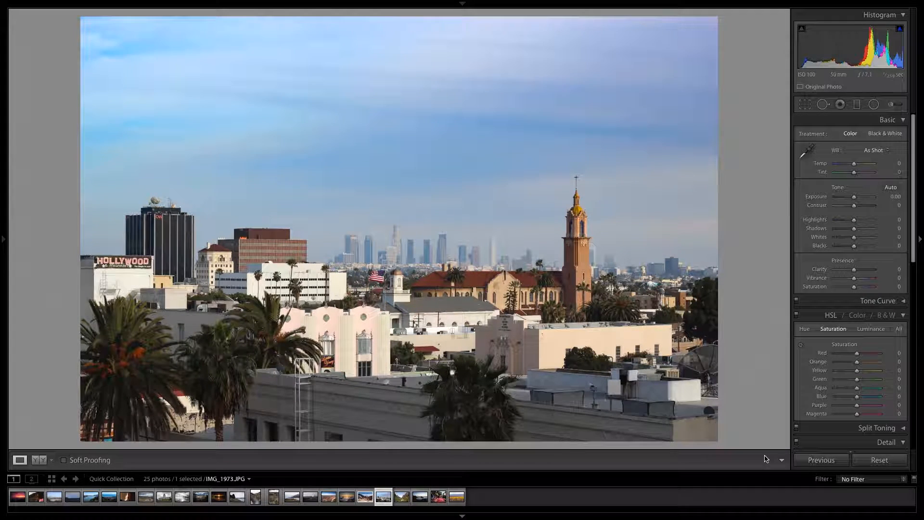
key("backslash")
key("backslash")
Reselect the city sky's graduated filter, try dehaze at 88, settle on a milder dehaze below 42, and finish the filter
left_click(857, 104)
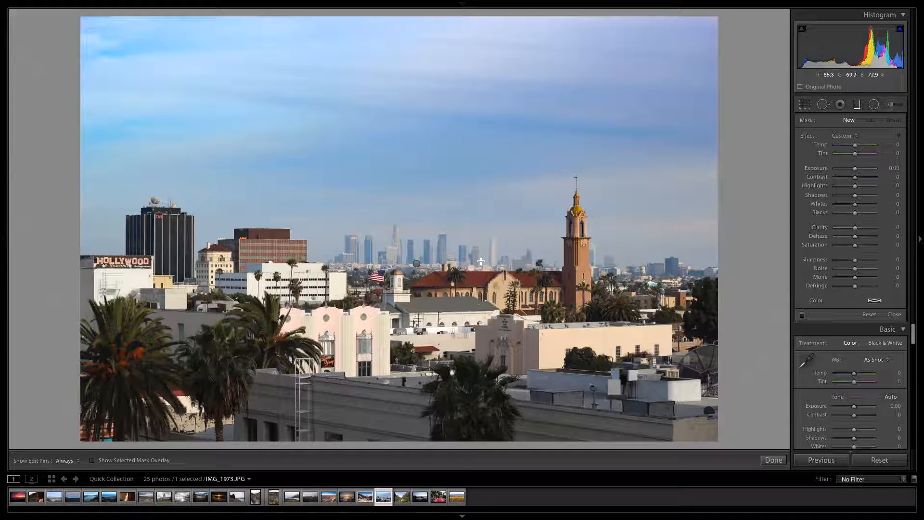
left_click(856, 104)
left_click(857, 104)
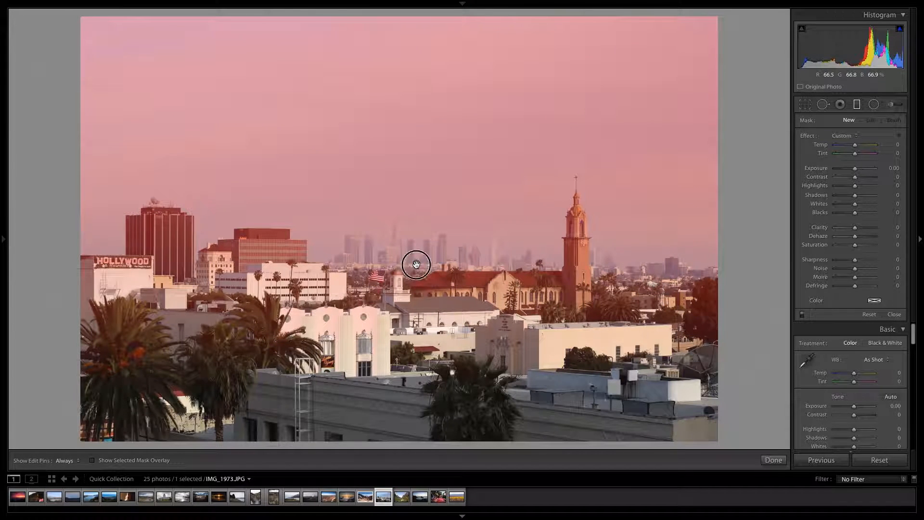
left_click(417, 264)
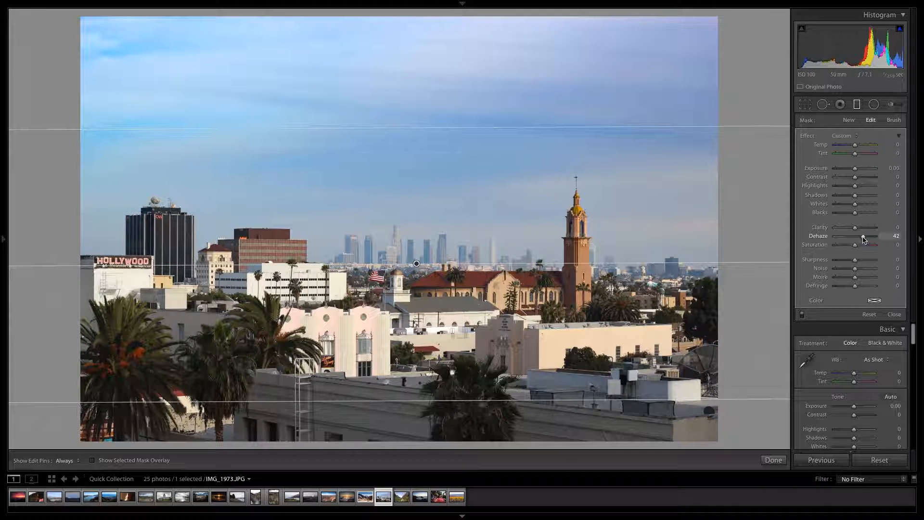
left_click_drag(863, 240, 874, 239)
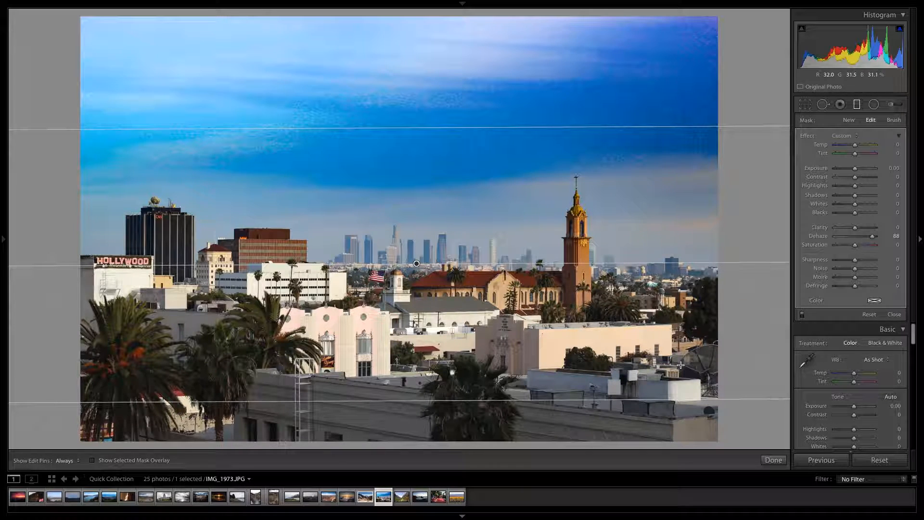
left_click_drag(872, 236, 861, 237)
left_click(770, 459)
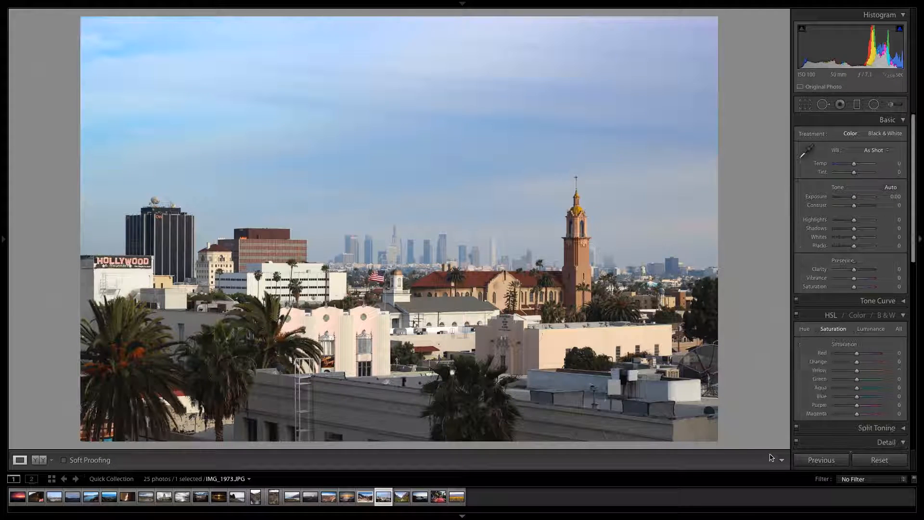